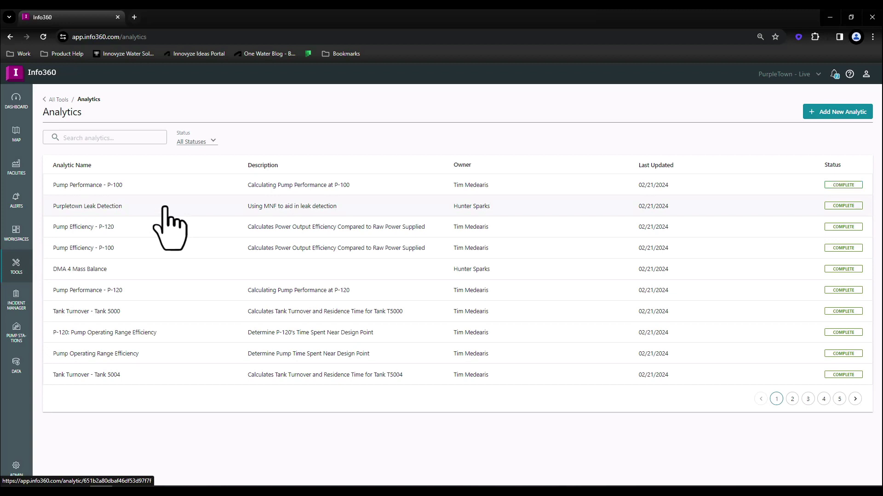
# Open the Purpletown Leak Detection analytic from the analytics list.
pyautogui.click(165, 211)
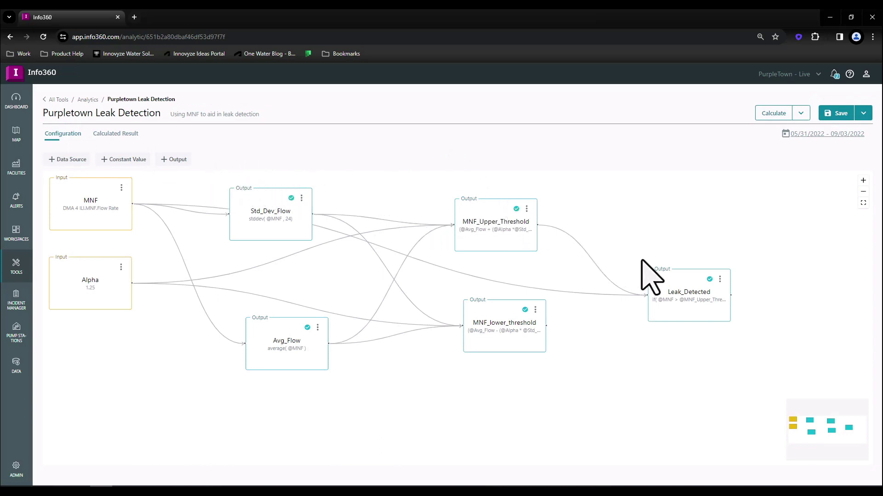
# Inspect the Leak_Detected output expression, which uses the DMA 4 MNF flow rate and Alpha 1.25.
pyautogui.click(720, 279)
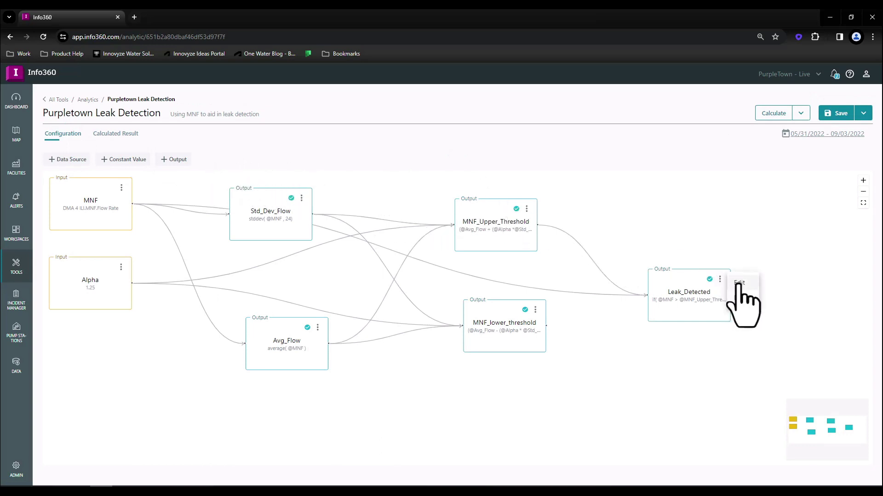
pyautogui.click(739, 283)
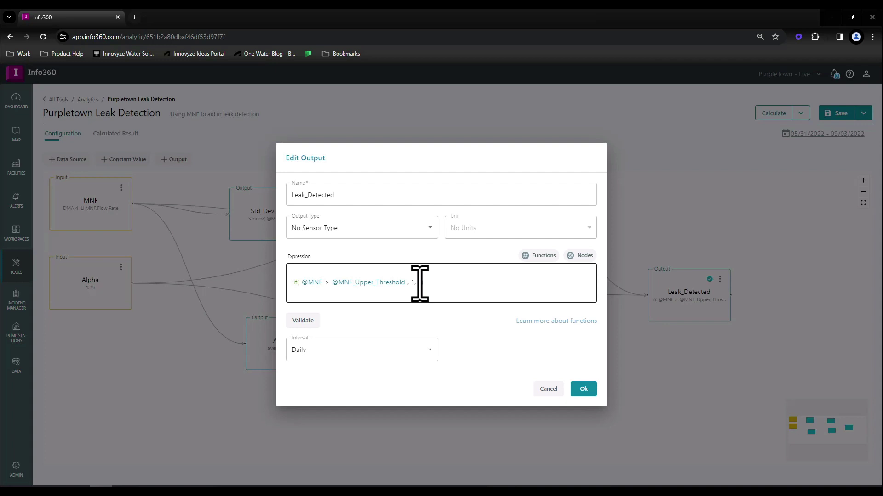
pyautogui.click(583, 389)
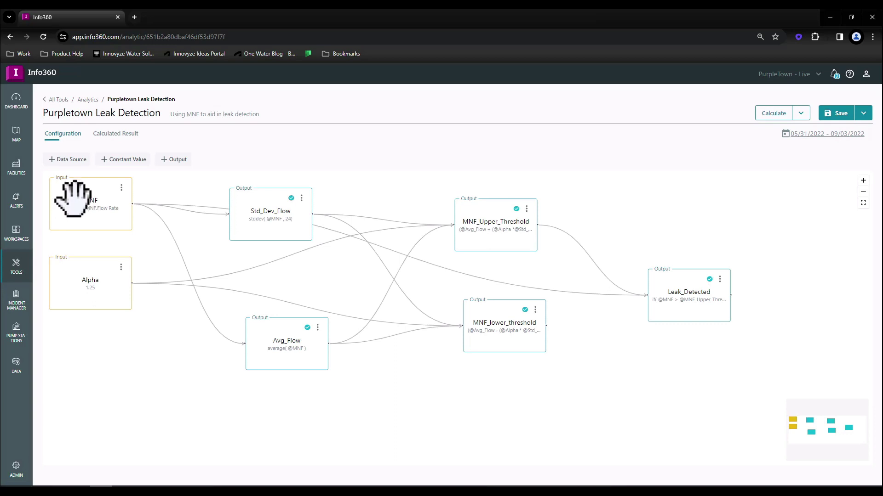
pyautogui.click(72, 198)
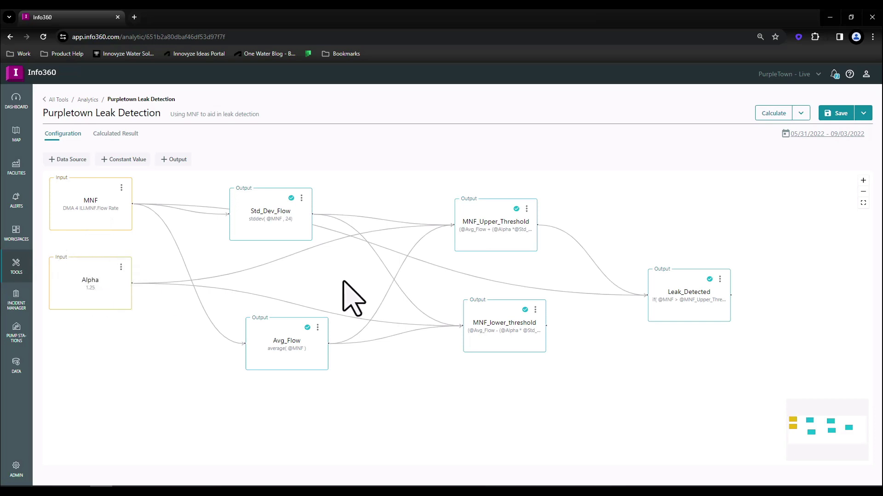
# Save the analytic as a template named 'MNF Leak Detection' with type Storm water.
pyautogui.click(862, 114)
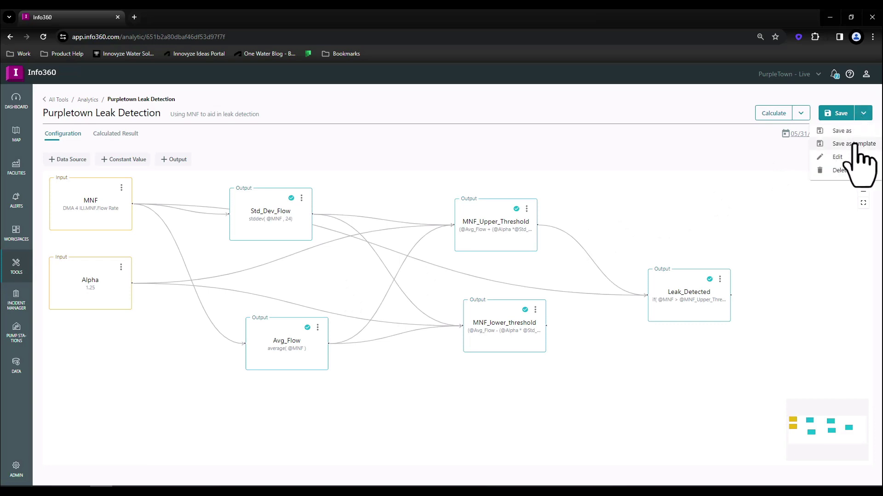
pyautogui.click(856, 144)
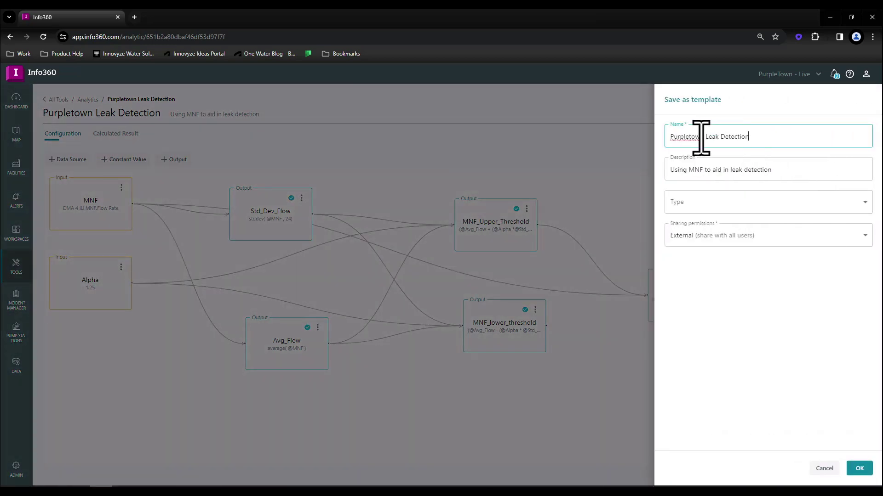
pyautogui.moveTo(704, 137); pyautogui.dragTo(658, 139)
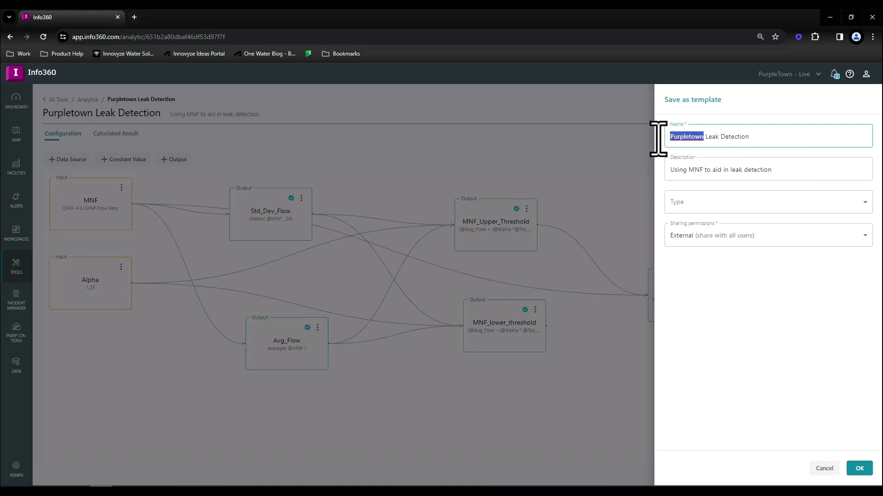
pyautogui.write('MNF')
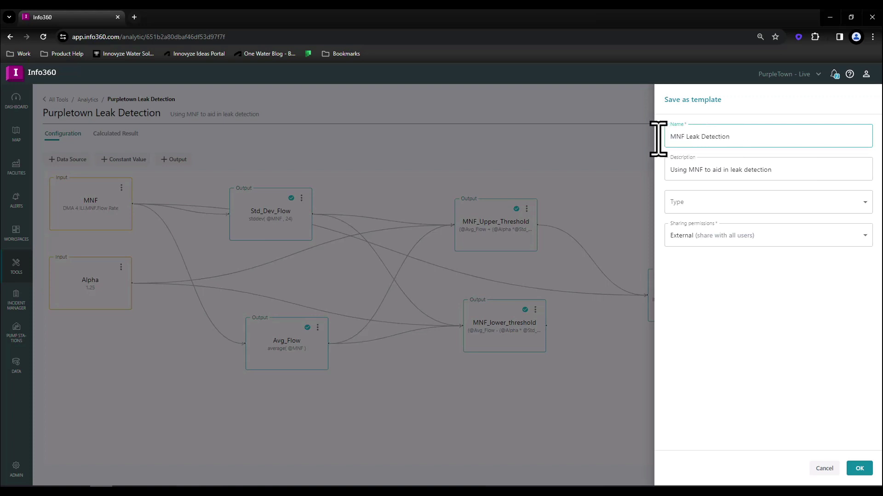
pyautogui.click(728, 202)
pyautogui.click(705, 240)
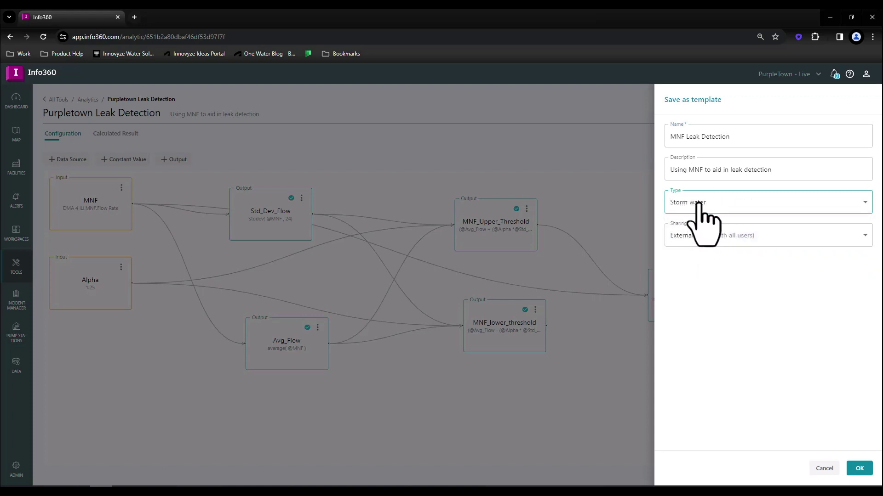
# Keep the template shared externally, authorize external use, and share it.
pyautogui.click(724, 236)
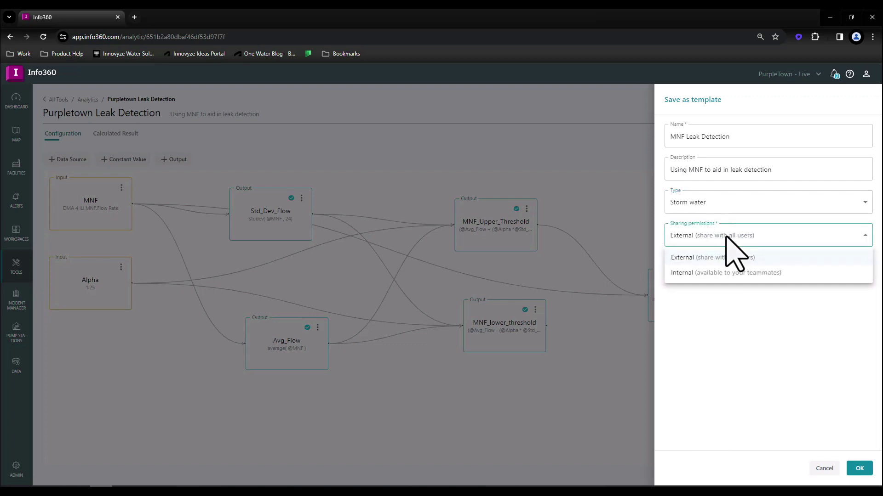
pyautogui.click(726, 237)
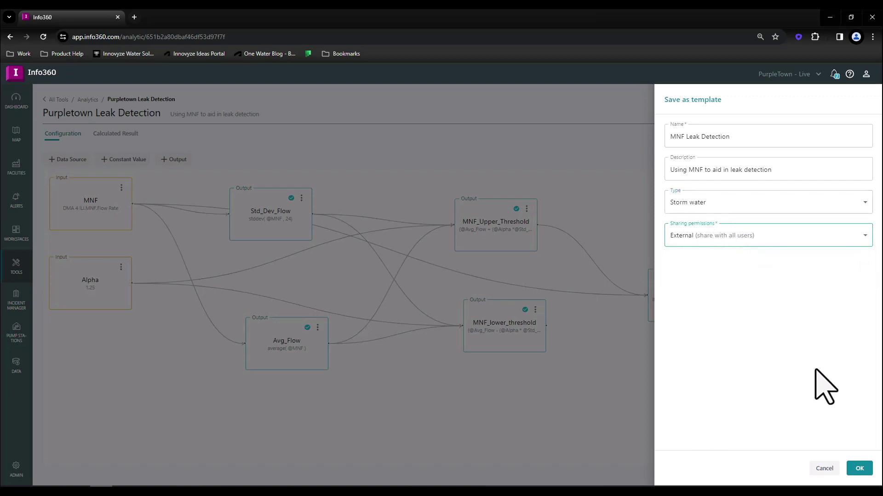
pyautogui.click(859, 470)
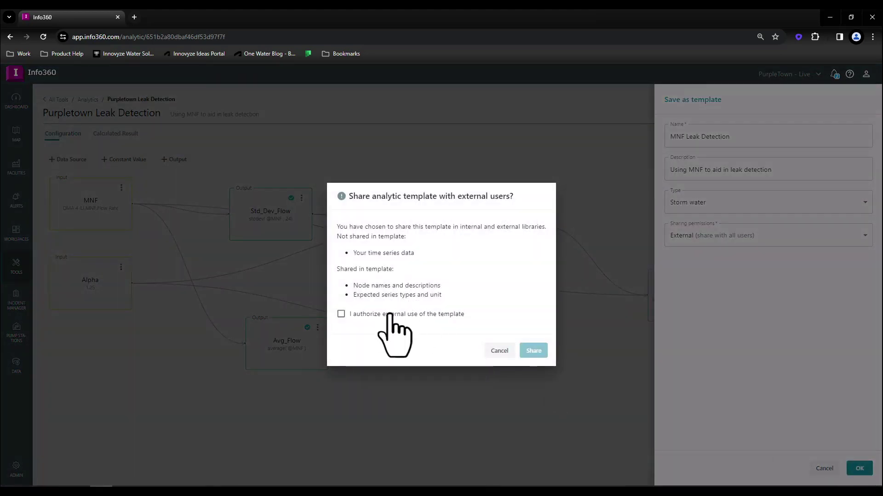
pyautogui.click(394, 312)
pyautogui.click(533, 352)
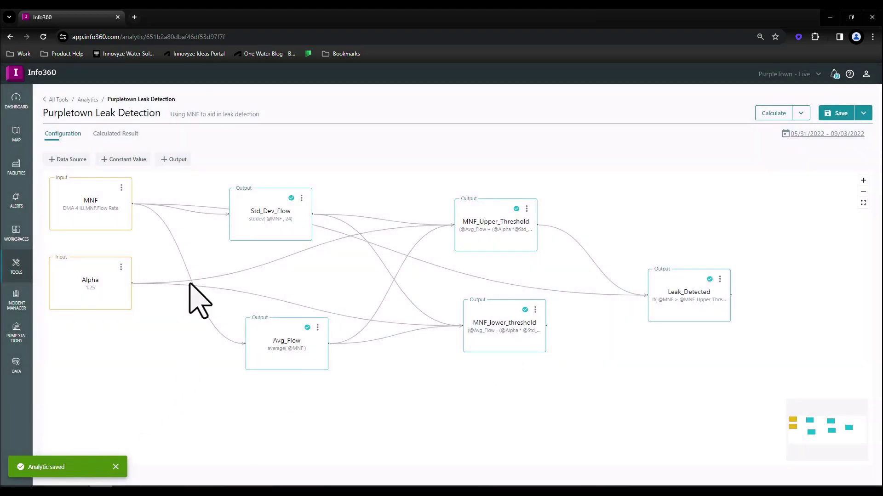
# From the Analytics list, start a new analytic and find the MNF Leak Detection template in the gallery.
pyautogui.click(58, 100)
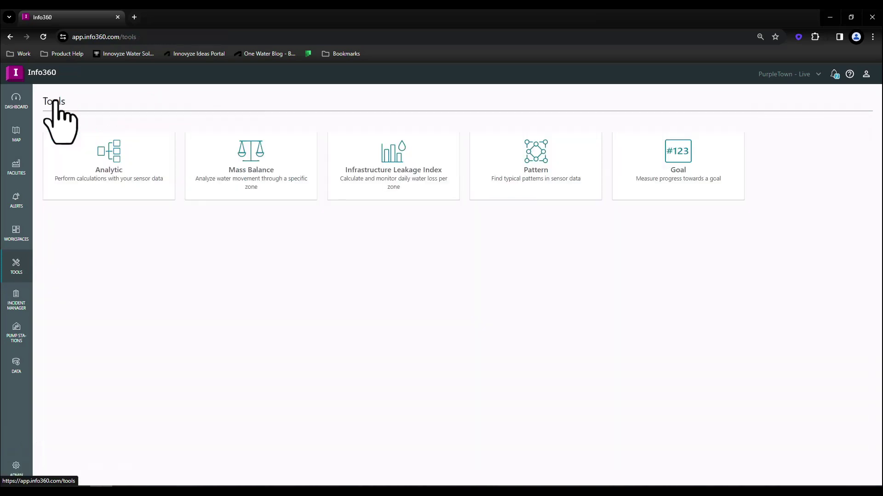
pyautogui.click(115, 170)
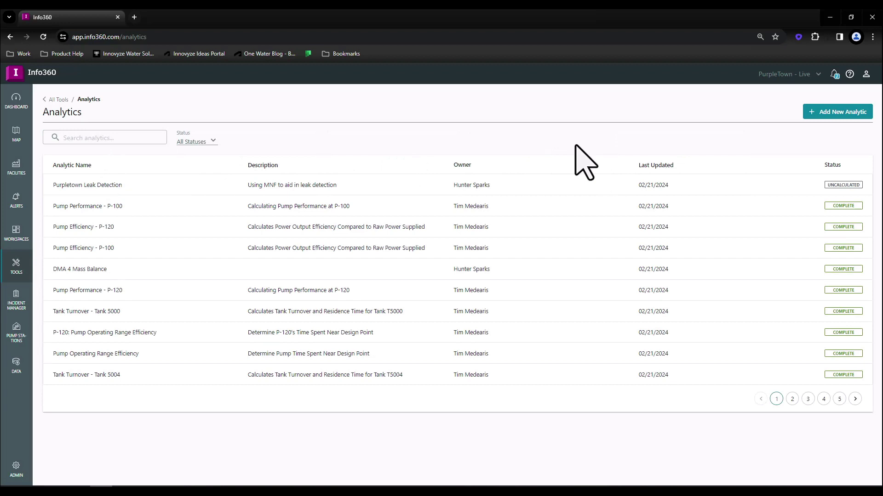
pyautogui.click(846, 113)
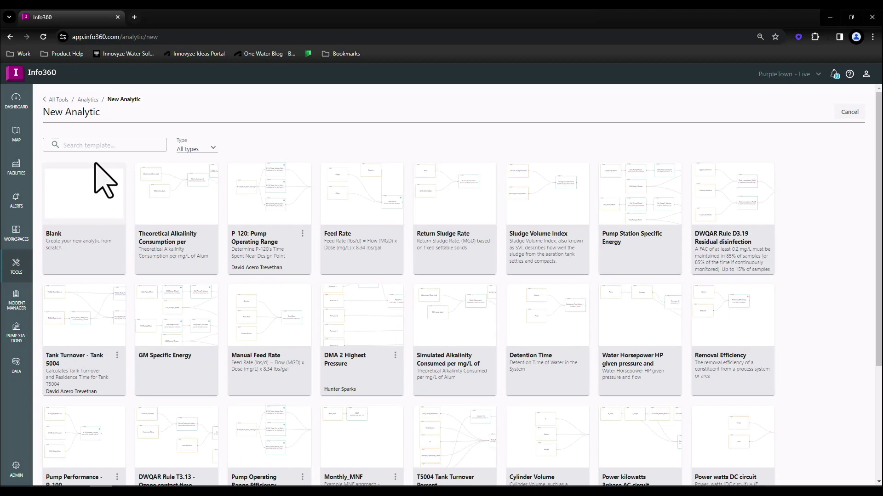
pyautogui.click(91, 221)
pyautogui.scroll(-4, 821, 331)
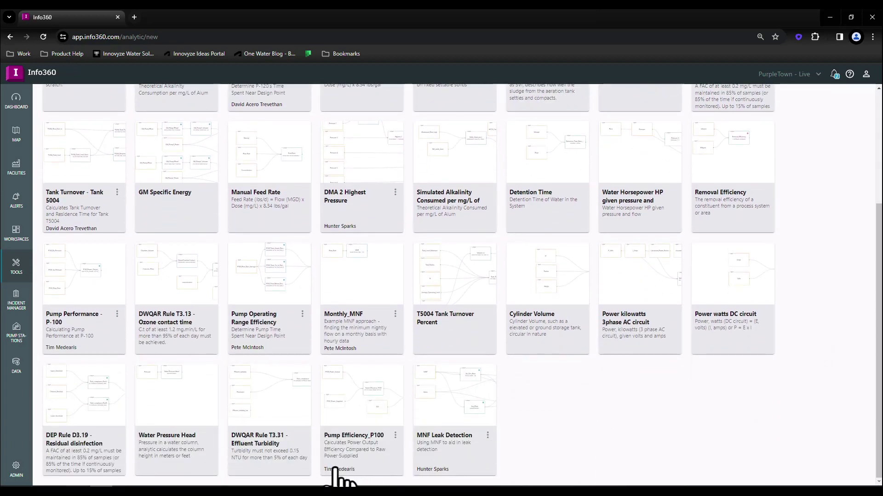
pyautogui.click(336, 471)
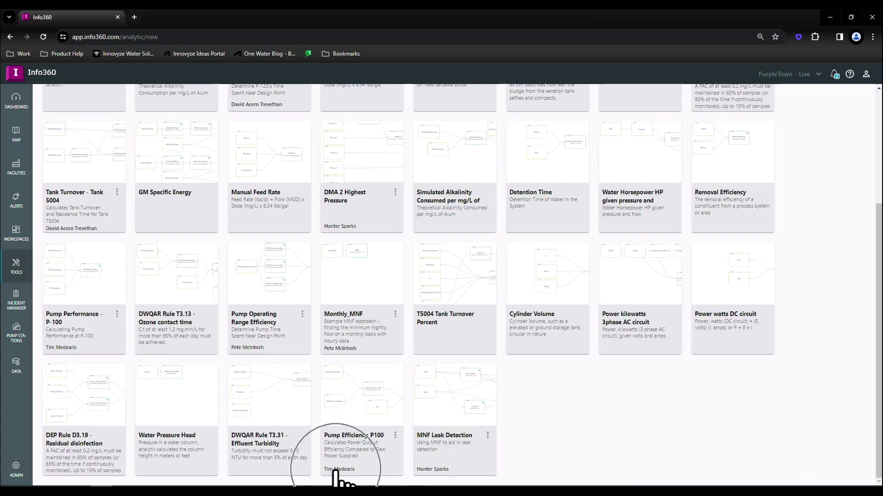
# Create the 'DMA 5 MNF Leak Detection' analytic from the template, starting January 1, 2024.
pyautogui.click(450, 417)
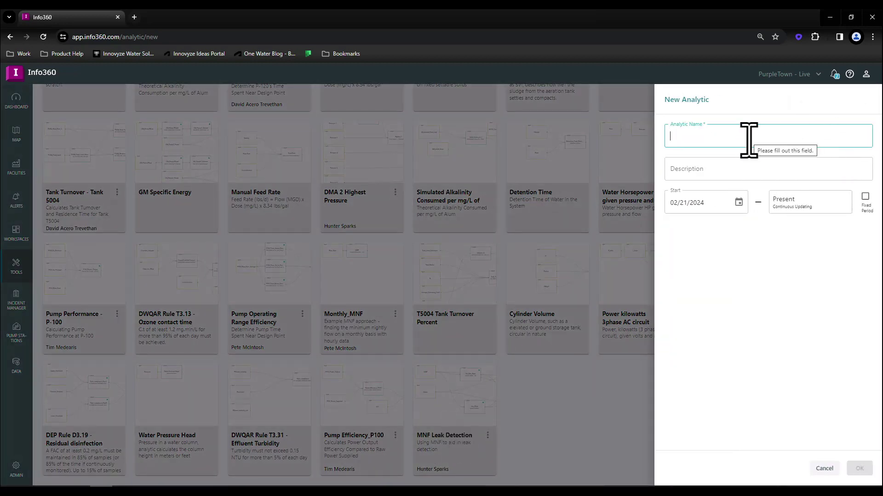
pyautogui.write('DMA 5')
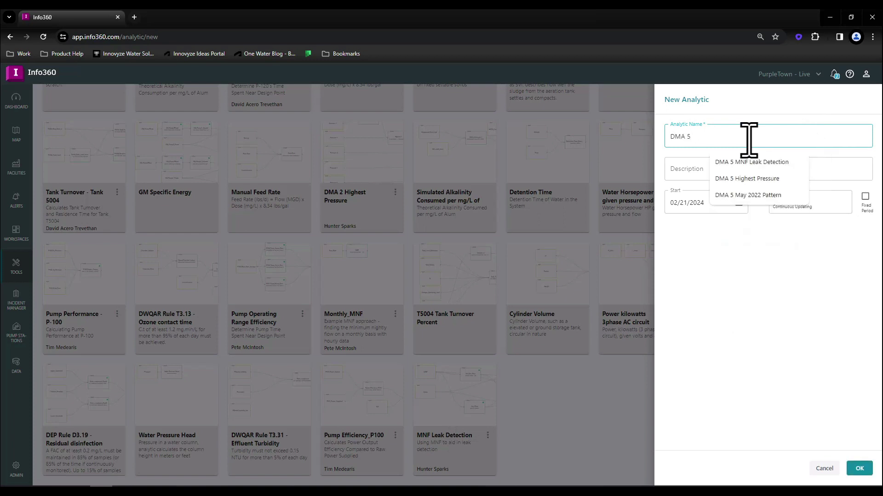
pyautogui.click(754, 162)
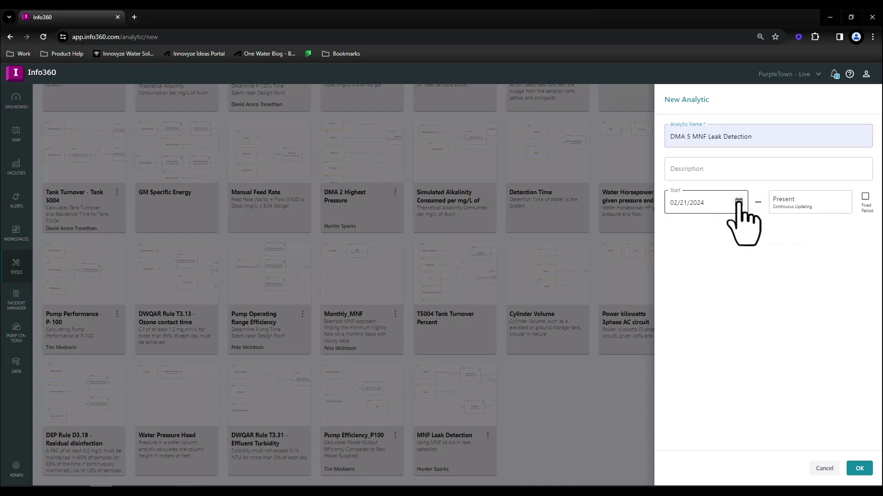
pyautogui.click(738, 202)
pyautogui.click(728, 226)
pyautogui.click(644, 262)
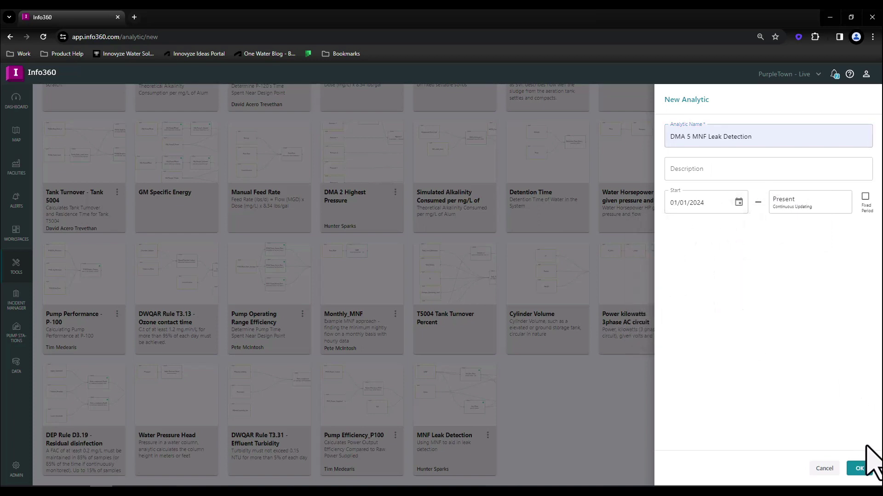
pyautogui.click(860, 469)
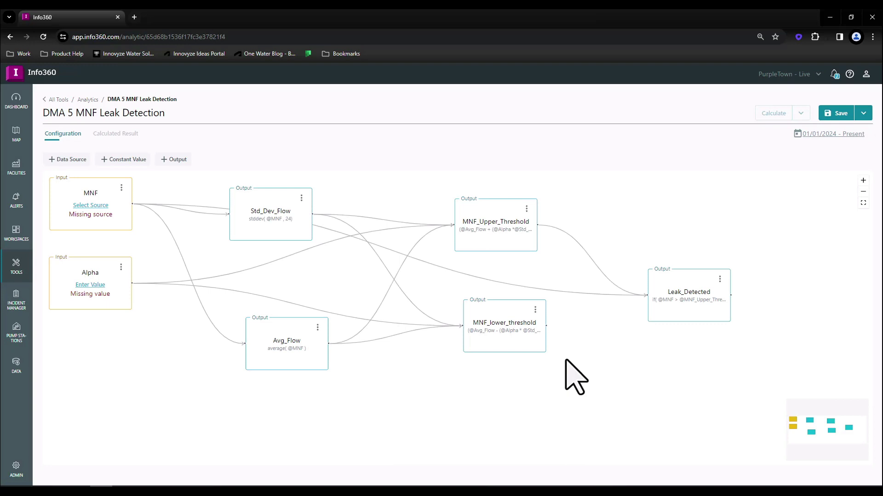
pyautogui.click(720, 279)
pyautogui.click(739, 281)
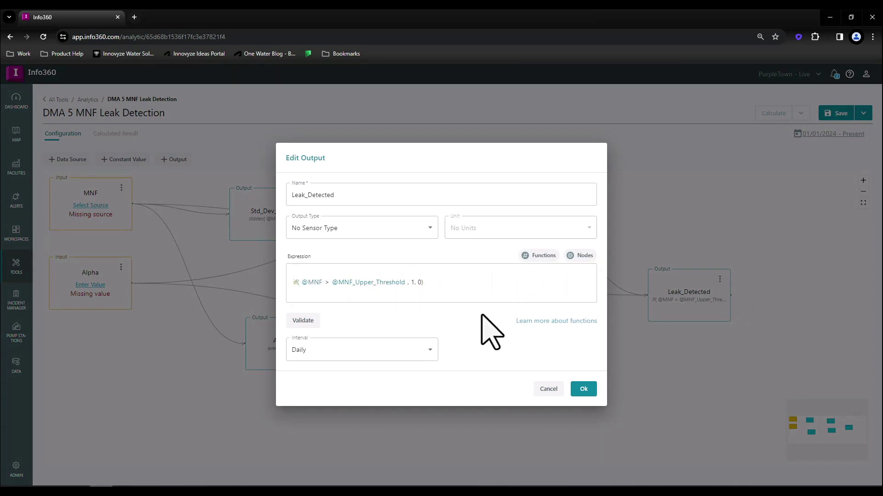
pyautogui.click(583, 389)
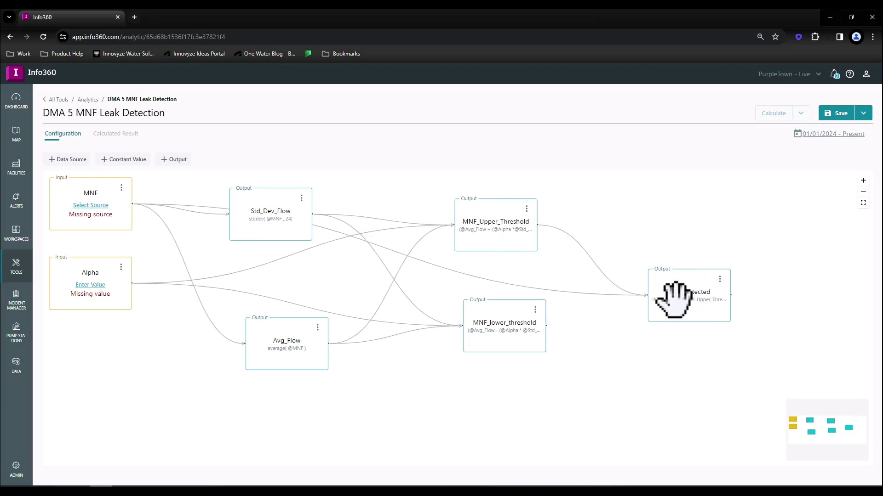
# Set the MNF input source to ILI for DMA 5.MNF.Flow Rate.
pyautogui.click(95, 205)
pyautogui.click(385, 289)
pyautogui.write('dma ')
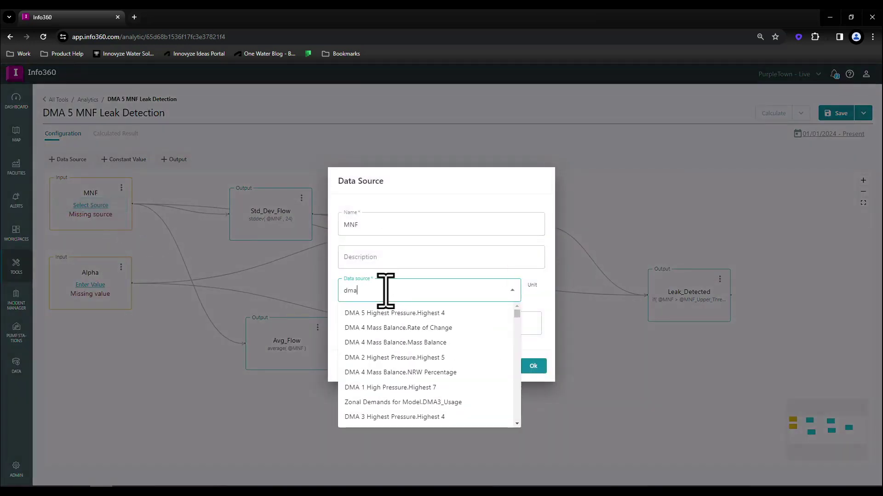
pyautogui.write('5')
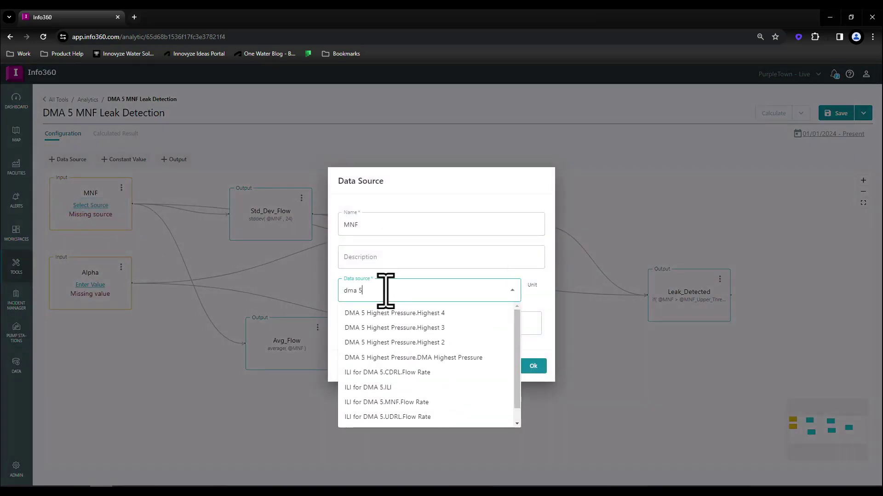
pyautogui.click(415, 405)
pyautogui.click(534, 366)
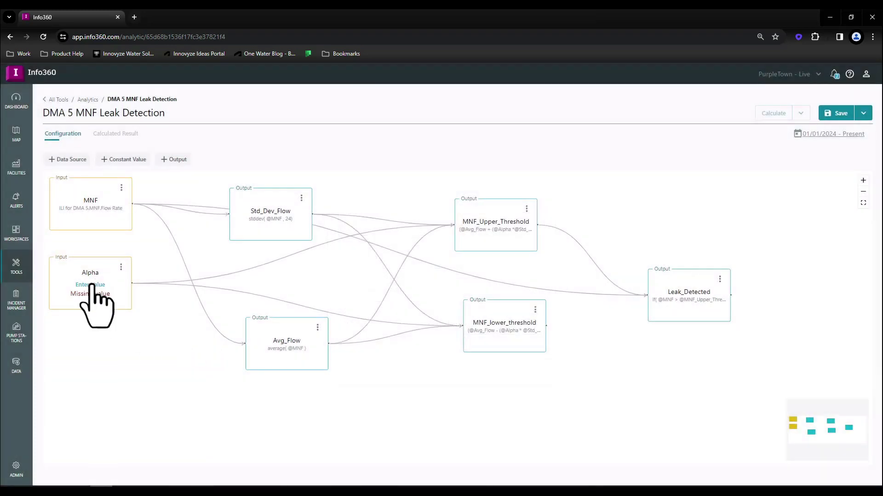
# Set the Alpha constant to 1.25.
pyautogui.click(92, 285)
pyautogui.click(356, 276)
pyautogui.write('1.25')
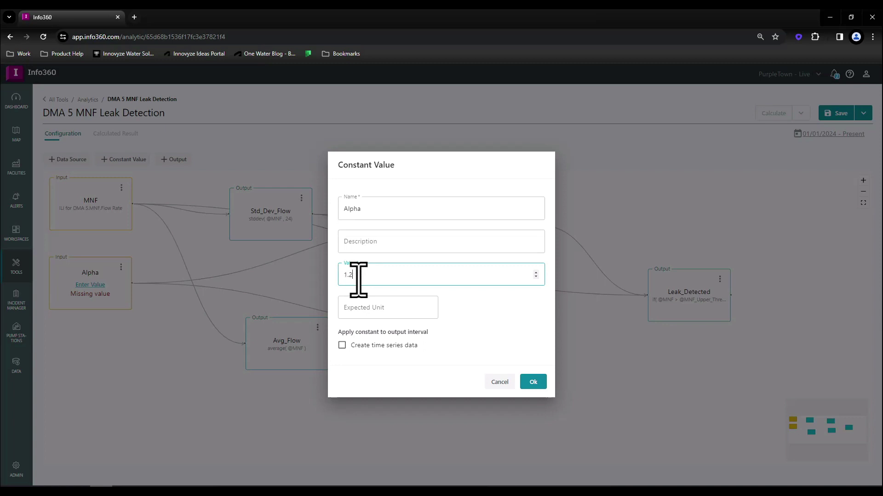
pyautogui.click(539, 383)
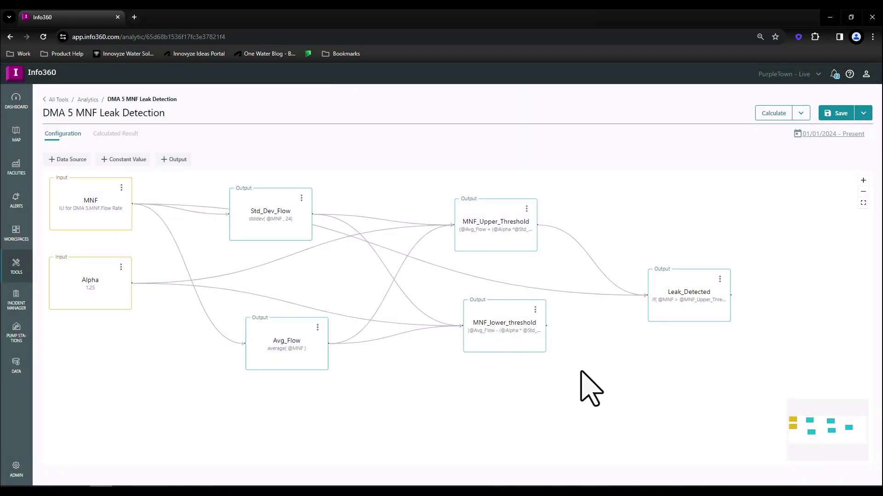
# Calculate DMA 5 MNF Leak Detection and zoom the results chart into January 2024 onward.
pyautogui.click(780, 118)
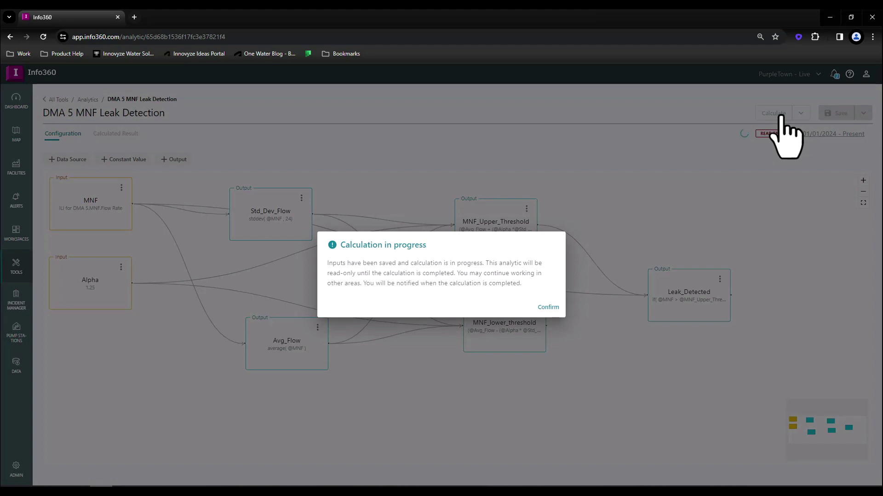
pyautogui.click(554, 308)
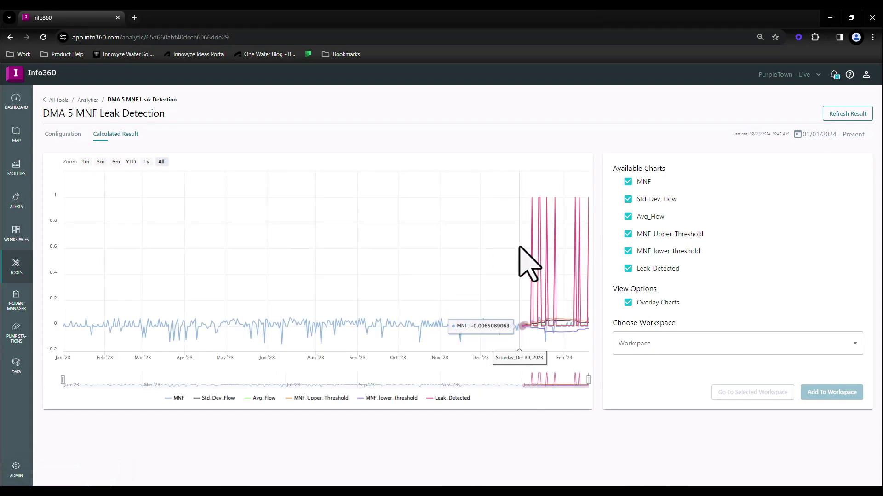
pyautogui.moveTo(525, 190); pyautogui.dragTo(593, 228)
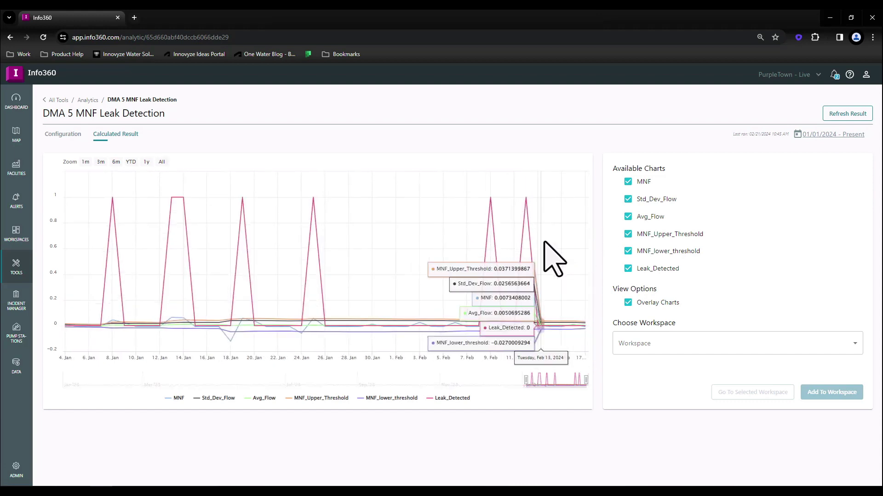